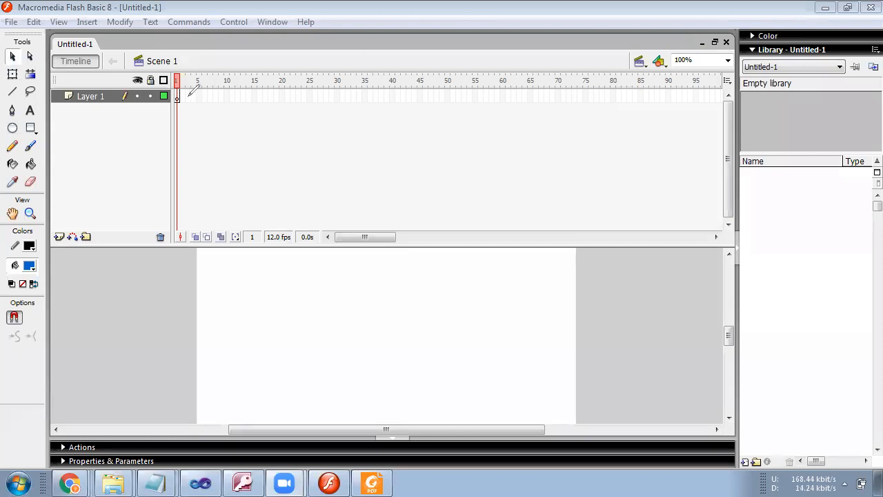
left_click_drag(187, 96, 191, 96)
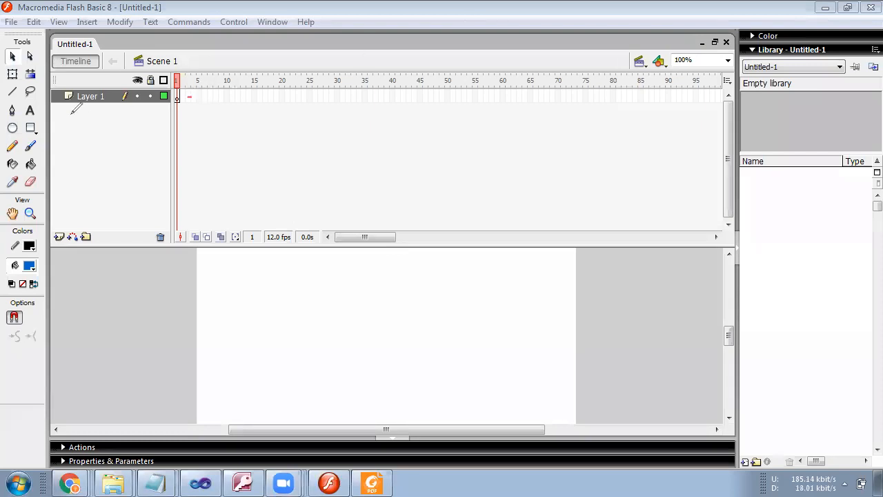
mouse_move(102, 89)
left_mouse_down()
mouse_move(85, 114)
mouse_move(110, 101)
left_mouse_up()
mouse_move(140, 74)
left_mouse_down()
mouse_move(134, 87)
mouse_move(140, 69)
mouse_move(149, 81)
left_mouse_up()
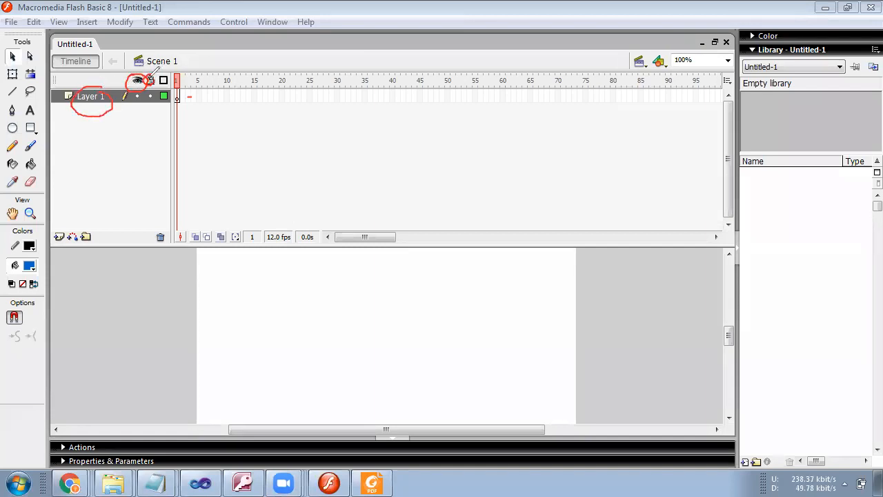
mouse_move(40, 48)
left_mouse_down()
mouse_move(53, 131)
mouse_move(24, 280)
mouse_move(8, 305)
mouse_move(13, 48)
mouse_move(50, 42)
left_mouse_up()
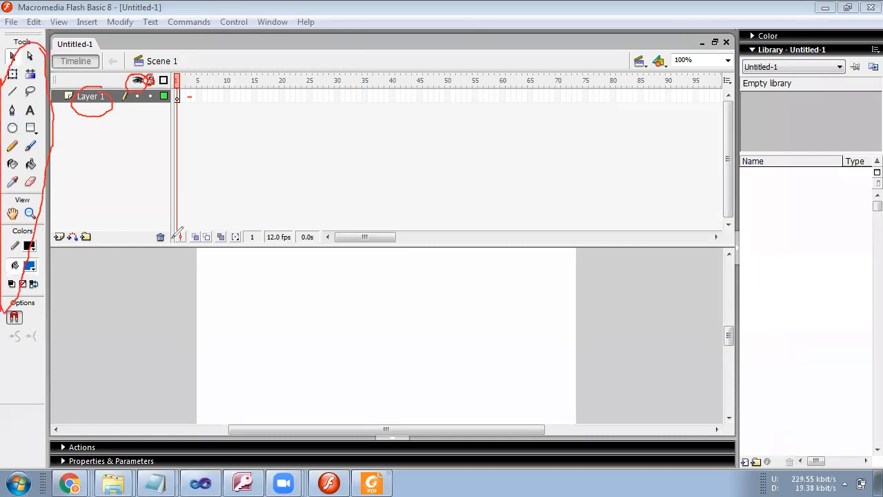
mouse_move(242, 263)
left_mouse_down()
mouse_move(494, 271)
mouse_move(552, 309)
mouse_move(530, 393)
mouse_move(262, 403)
mouse_move(253, 312)
mouse_move(257, 268)
left_mouse_up()
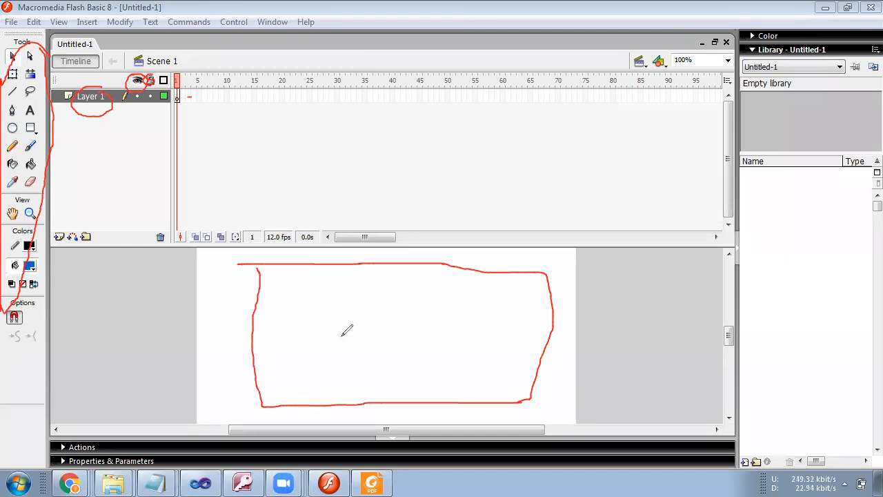
mouse_move(290, 238)
left_mouse_down()
mouse_move(273, 230)
mouse_move(267, 247)
mouse_move(298, 238)
mouse_move(290, 229)
left_mouse_up()
left_click_drag(285, 228, 293, 213)
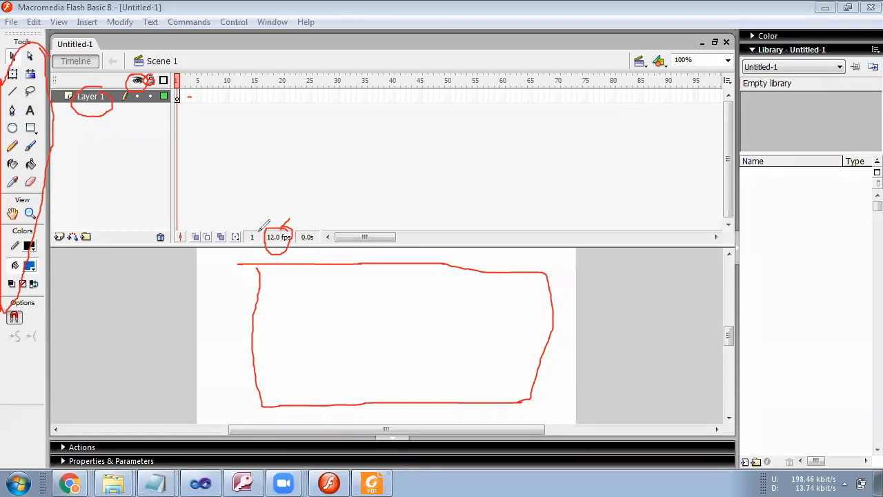
mouse_move(248, 241)
left_mouse_down()
mouse_move(262, 230)
mouse_move(254, 228)
left_mouse_up()
left_click_drag(294, 163, 293, 190)
mouse_move(252, 234)
left_mouse_down()
mouse_move(247, 243)
mouse_move(259, 230)
left_mouse_up()
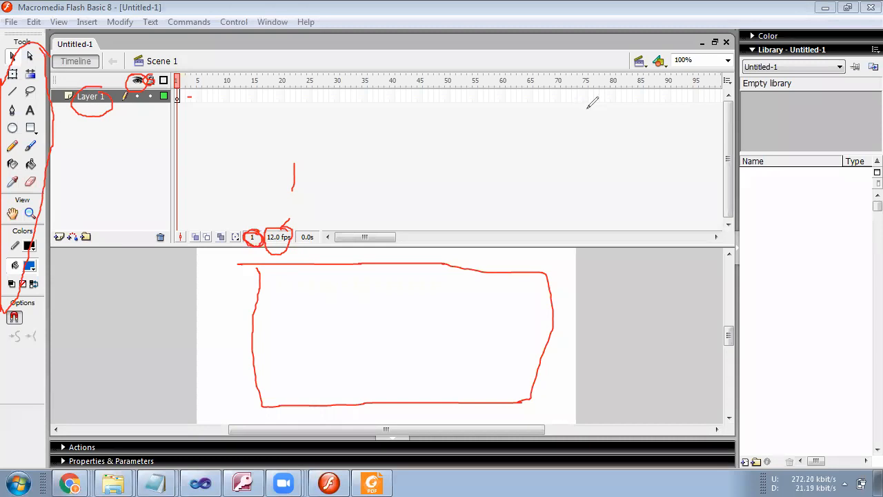
key("e")
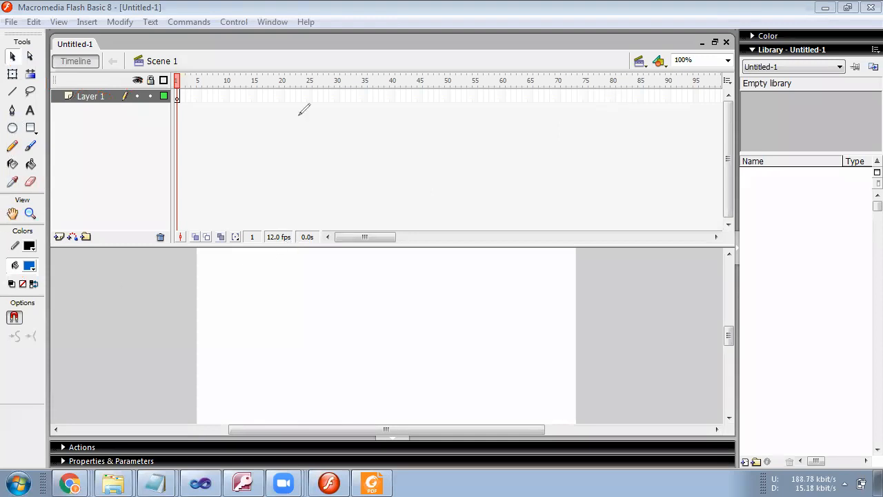
Step: Draw a blue circle with a black outline near the left edge of the stage in frame 1 using the Oval tool
left_click(13, 127)
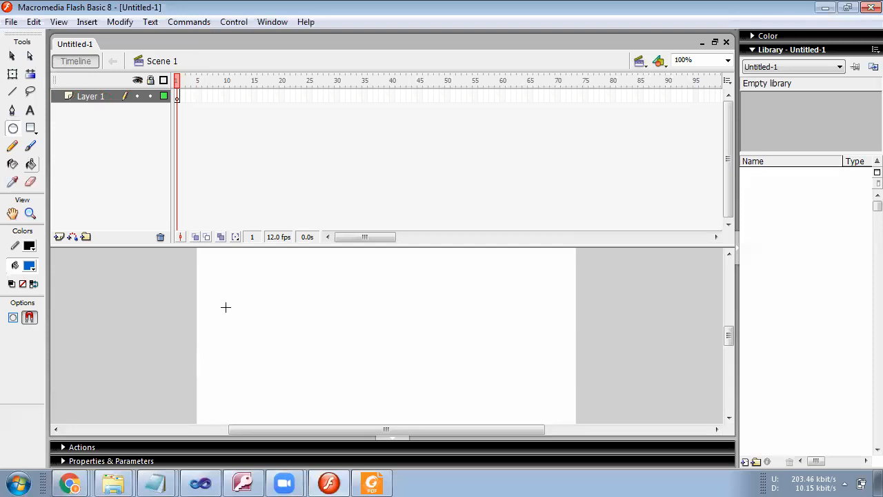
left_click_drag(209, 278, 259, 327)
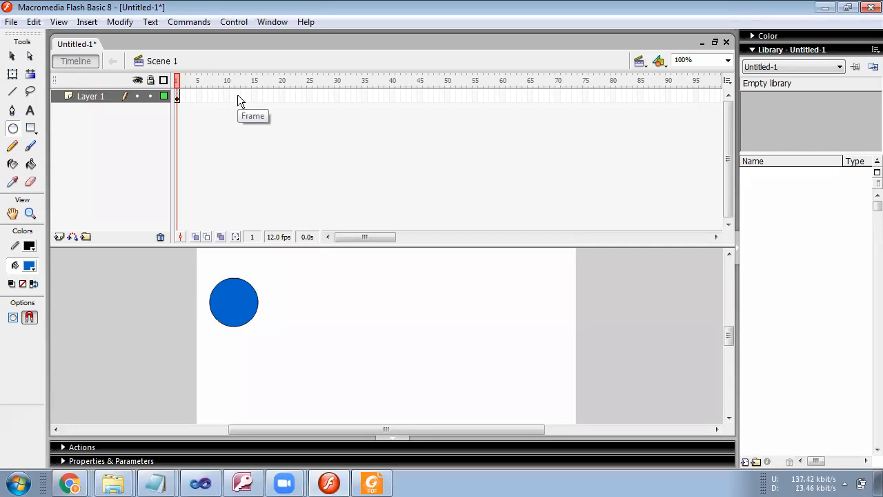
left_click(88, 22)
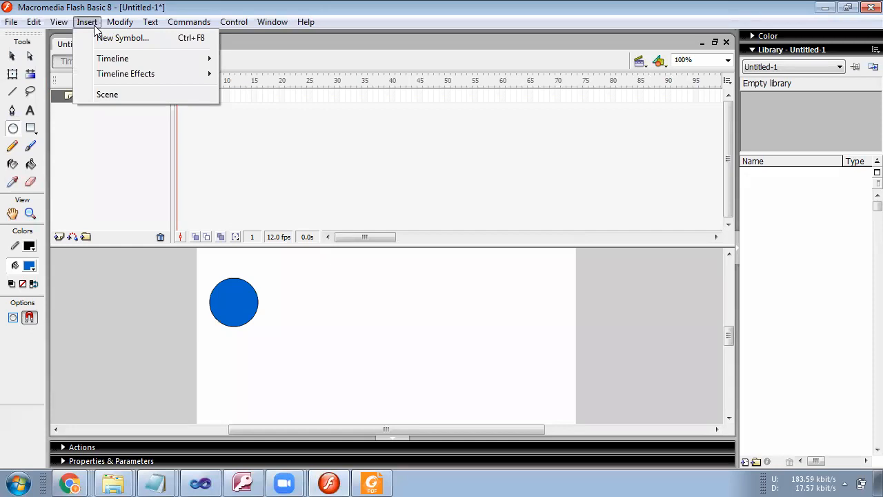
mouse_move(117, 23)
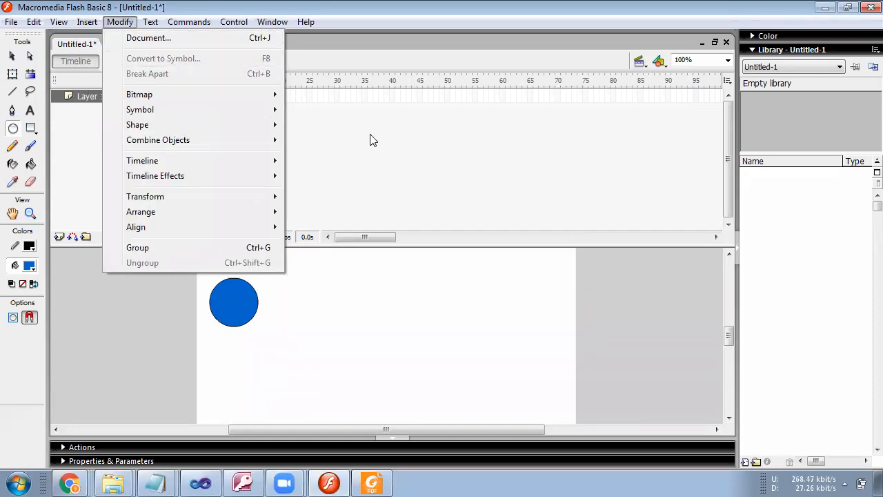
left_click(369, 45)
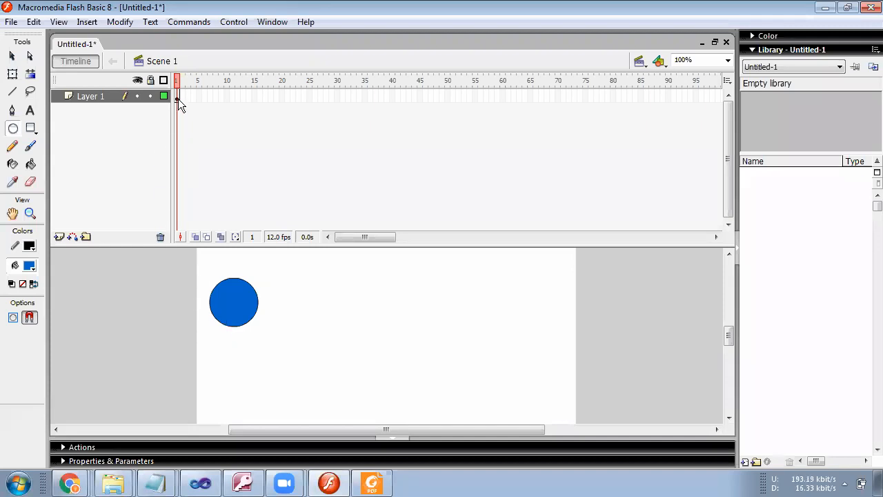
Step: Insert frames across the selected frames 1 to 24 of Layer 1 and create a motion tween over them
left_click_drag(178, 96, 305, 96)
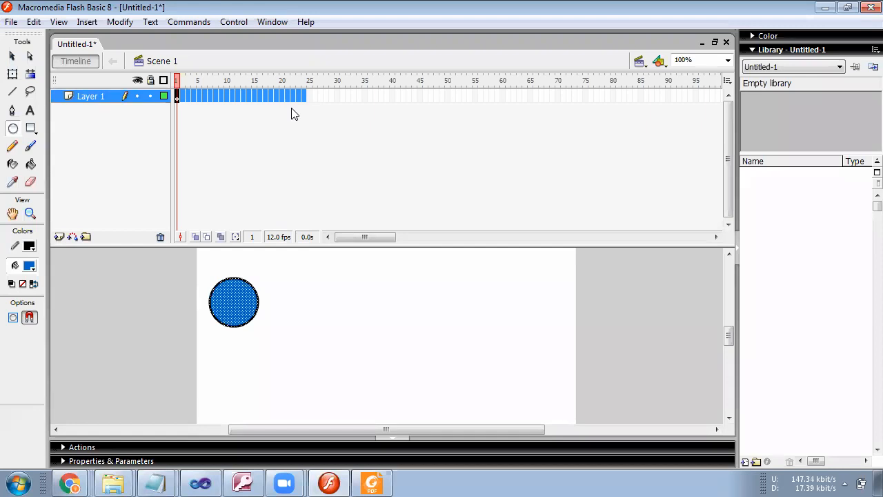
key("F5")
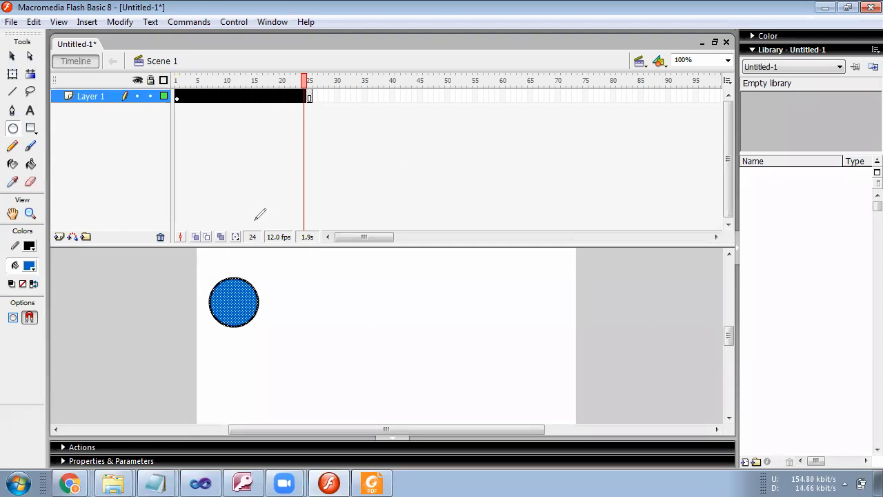
left_click_drag(260, 214, 257, 216)
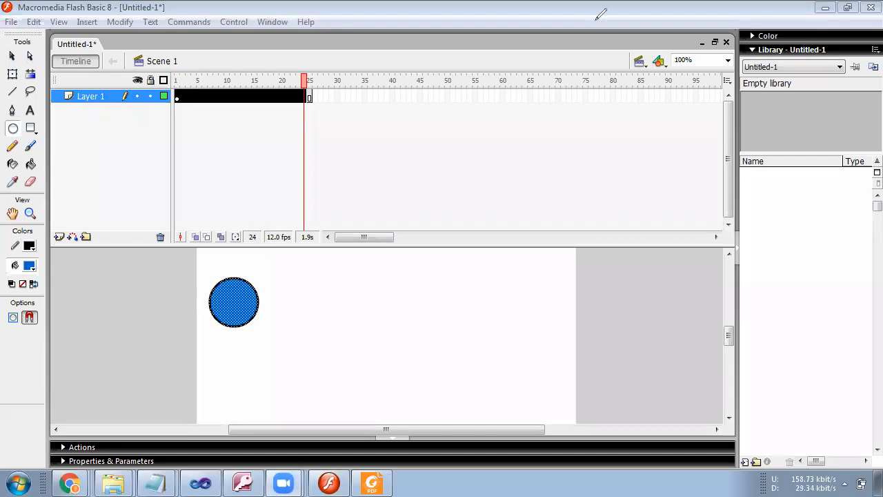
right_click(298, 96)
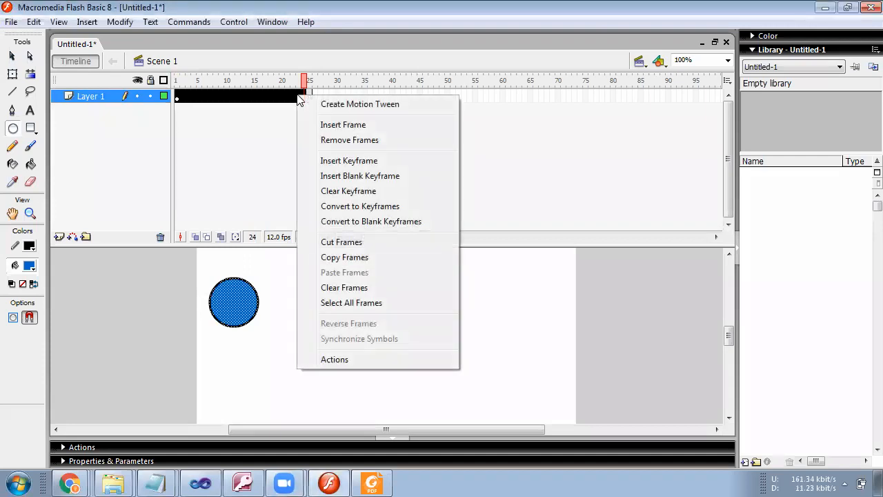
left_click(335, 111)
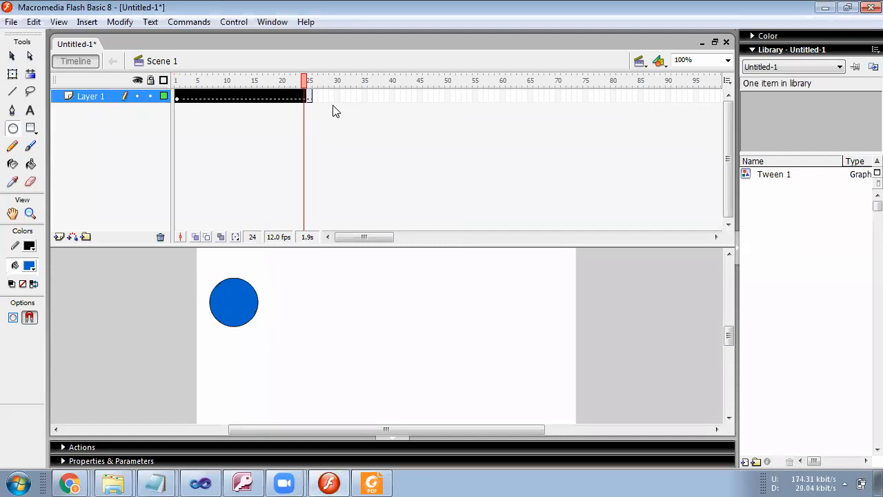
Step: Move the blue circle horizontally to the right side of the stage at frame 24
left_click(12, 56)
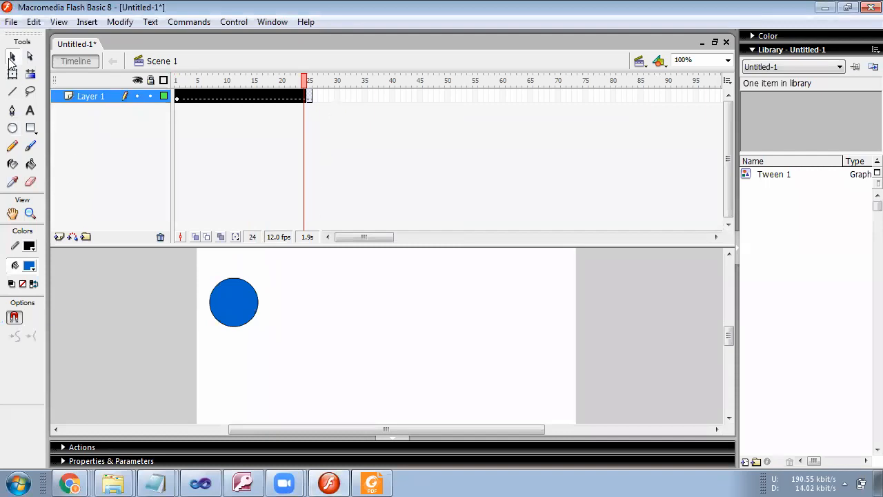
left_click(165, 284)
left_click_drag(227, 306, 484, 309)
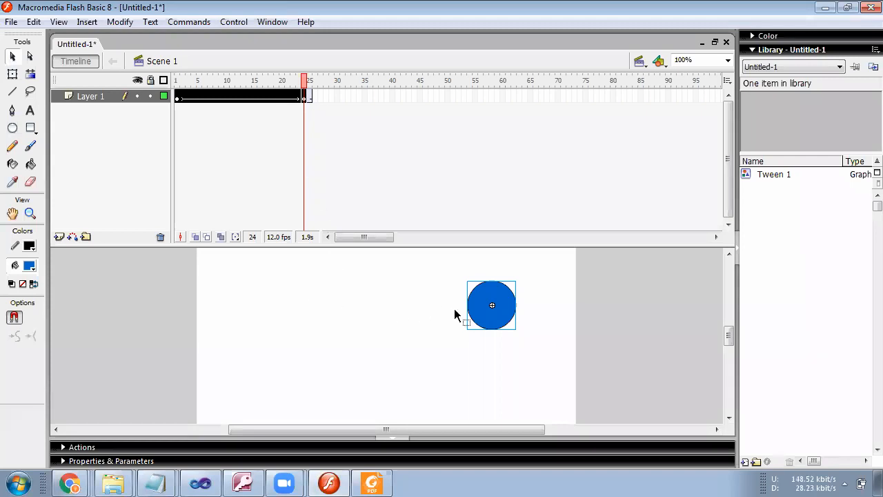
Step: Play the timeline animation several times to check the circle's movement across the stage
left_click(233, 22)
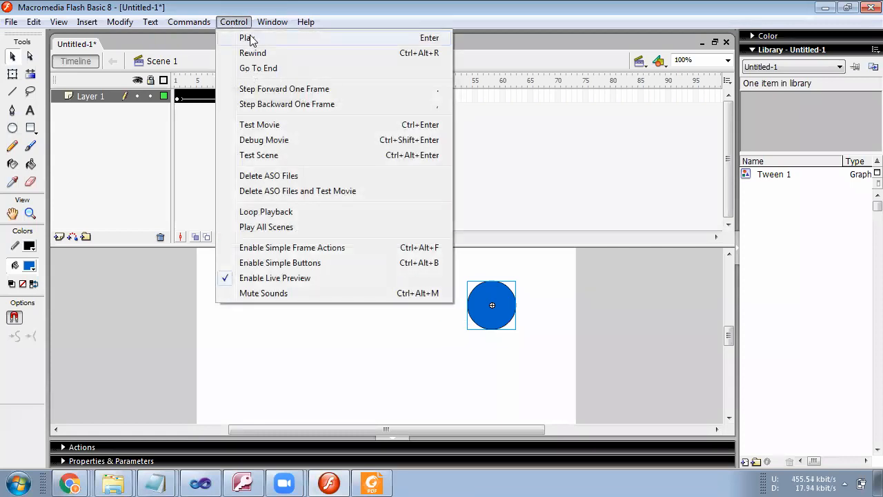
left_click(251, 37)
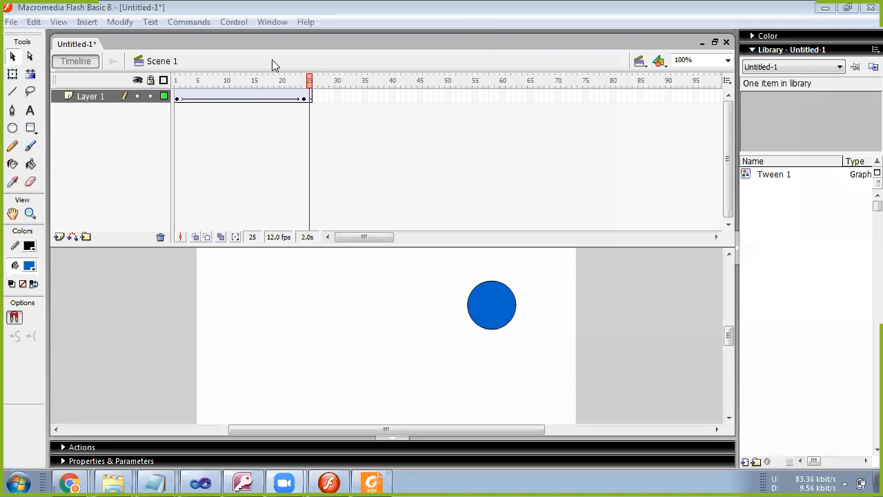
left_click(234, 24)
left_click(235, 37)
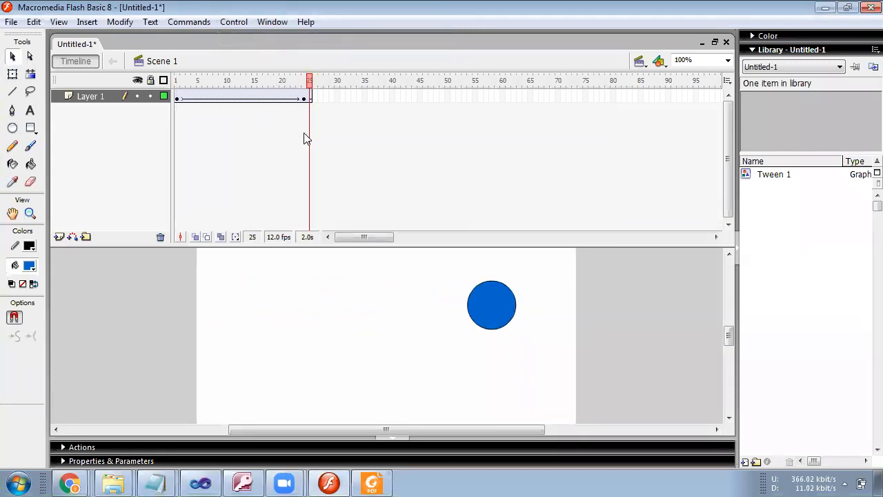
left_click(229, 23)
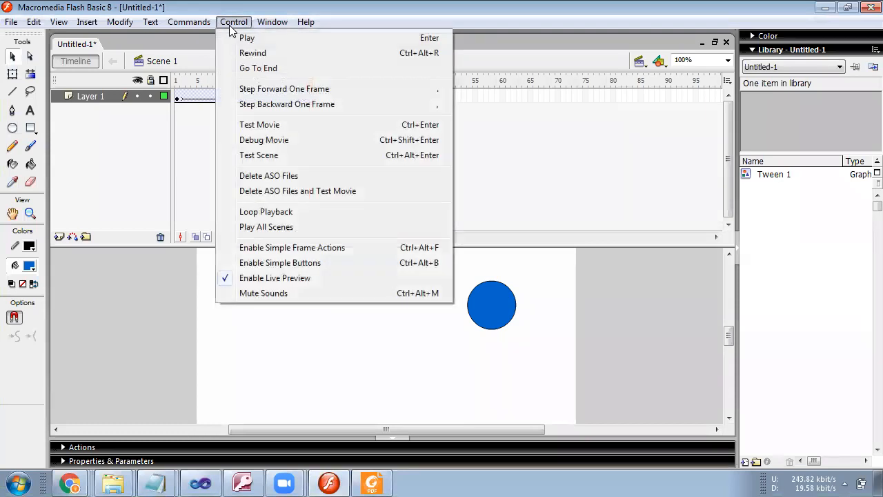
left_click(237, 38)
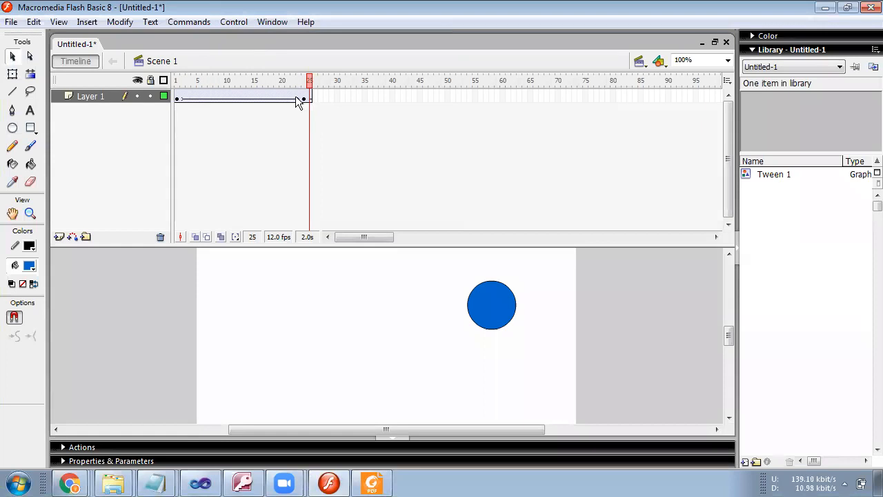
left_click(234, 22)
left_click(246, 36)
Step: Test the movie in the preview player to watch the circle's motion, and close the preview
left_click(238, 22)
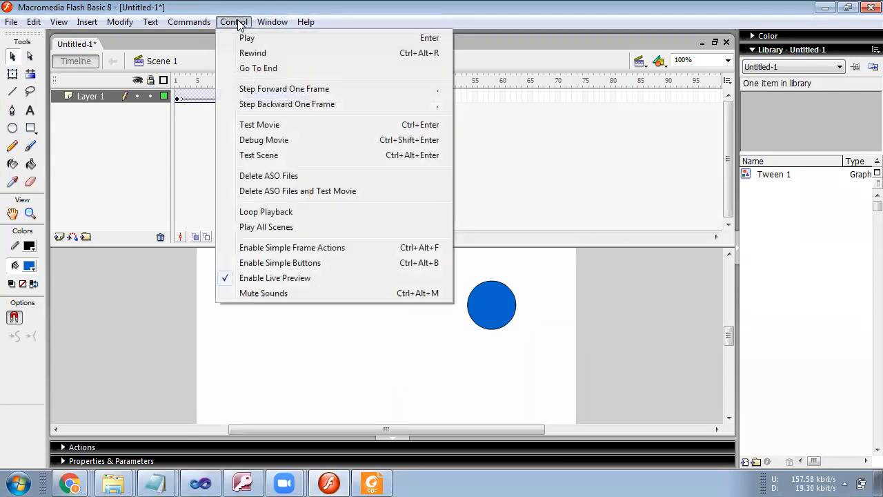
left_click(259, 128)
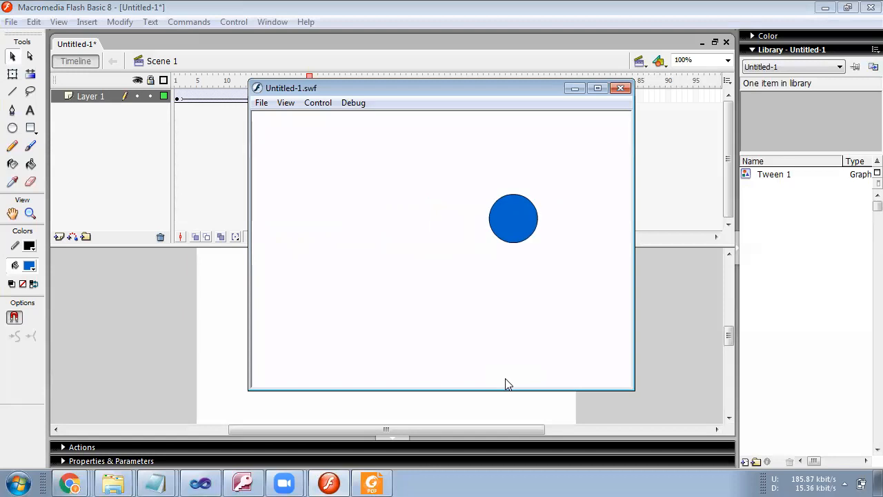
left_click(621, 91)
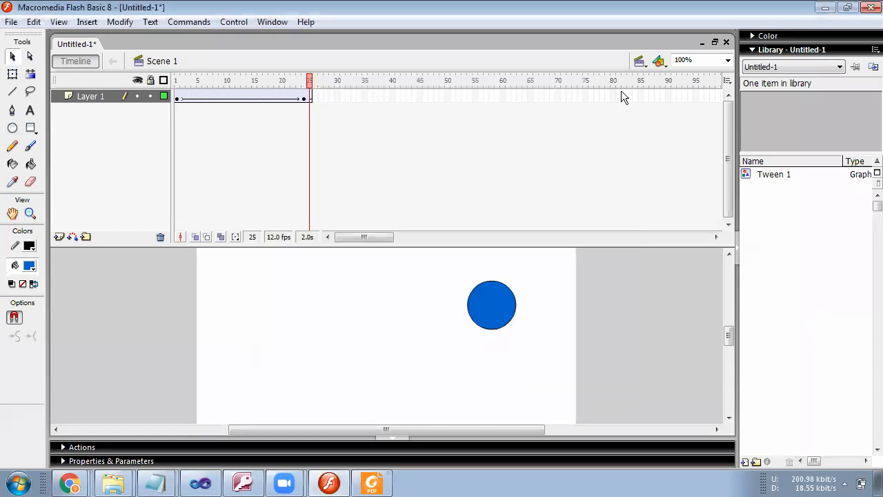
Step: Go through Layer 1's frames from 1 to 25 and examine the blue circle's position at each point of the tween
left_click(177, 96)
left_click(182, 97)
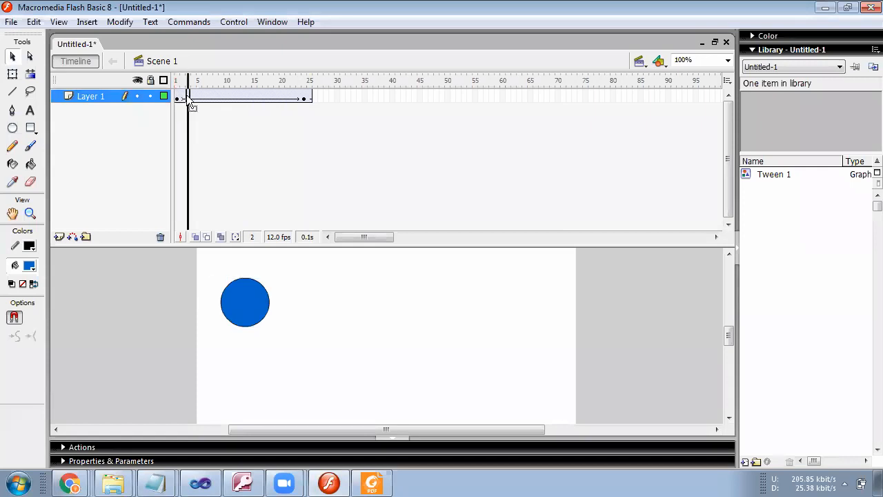
left_click(189, 98)
left_click(194, 97)
left_click(199, 97)
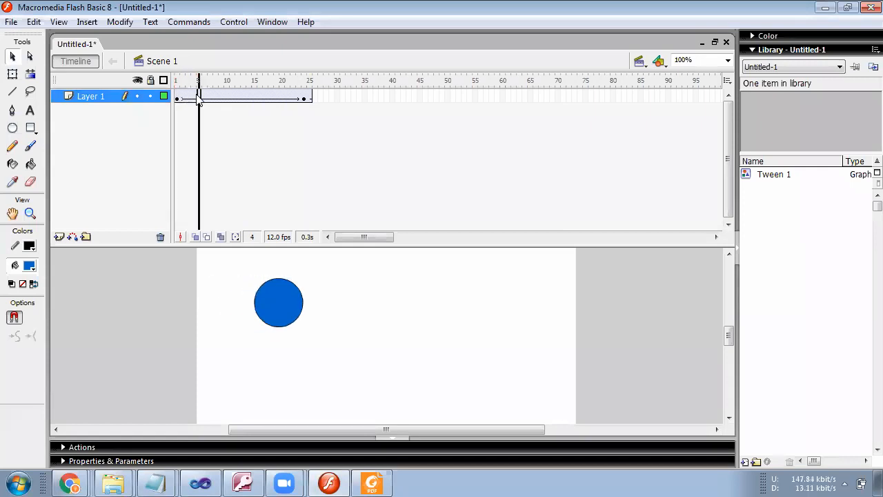
left_click(205, 98)
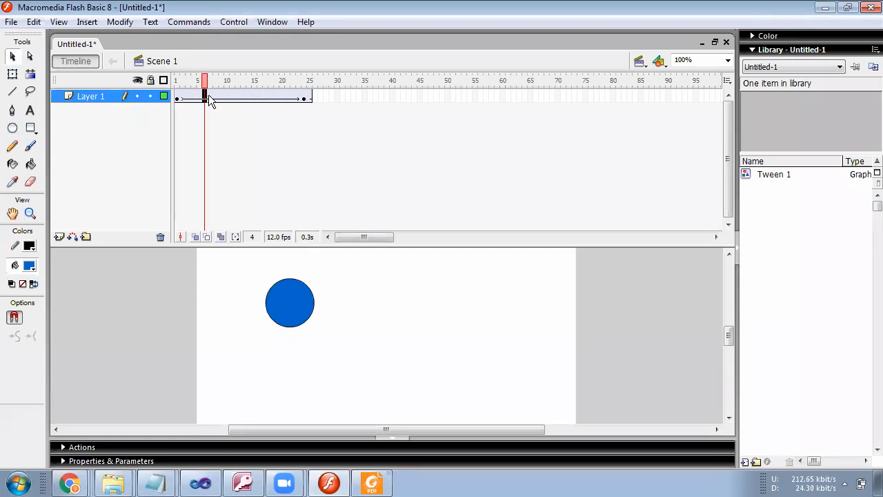
left_click(209, 97)
left_click(215, 98)
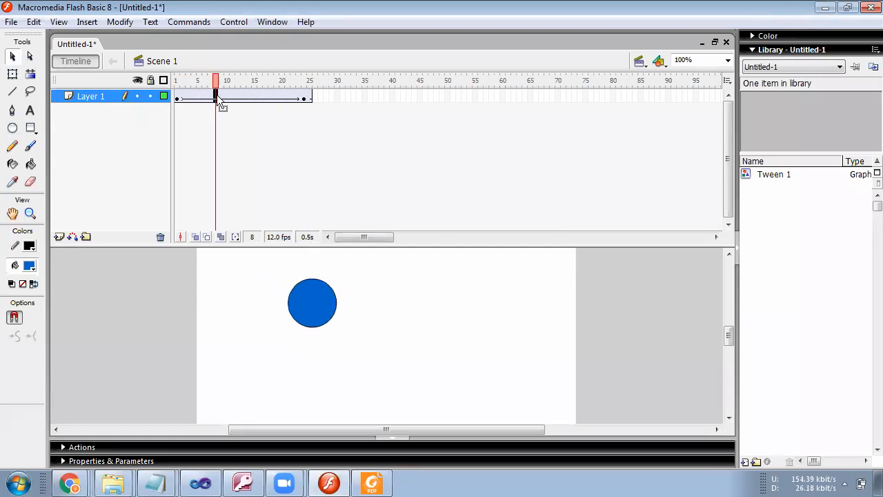
left_click(220, 97)
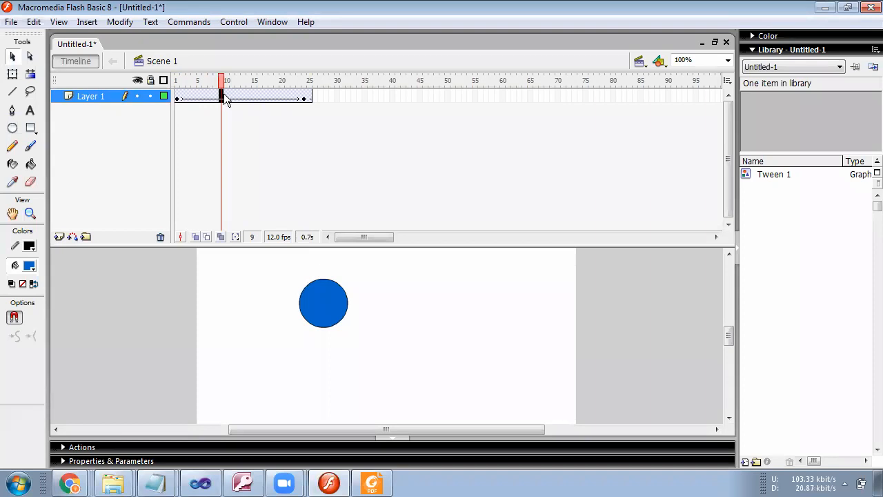
left_click(226, 98)
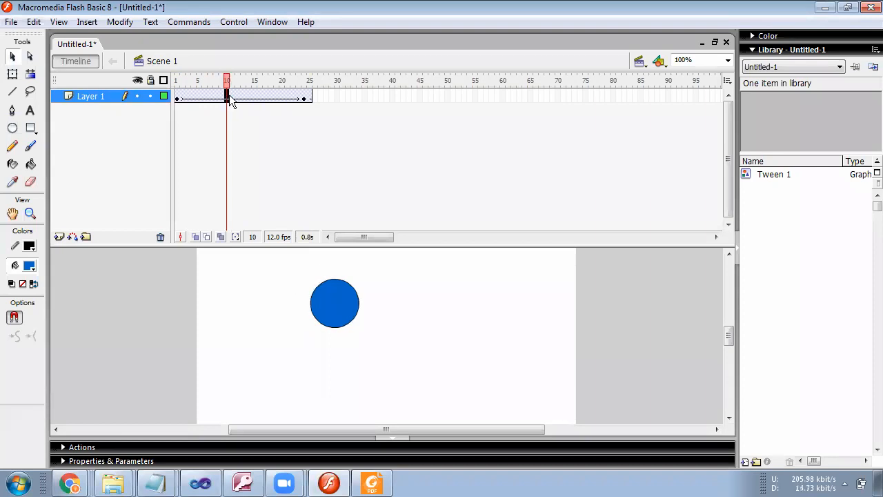
left_click(232, 97)
left_click(243, 97)
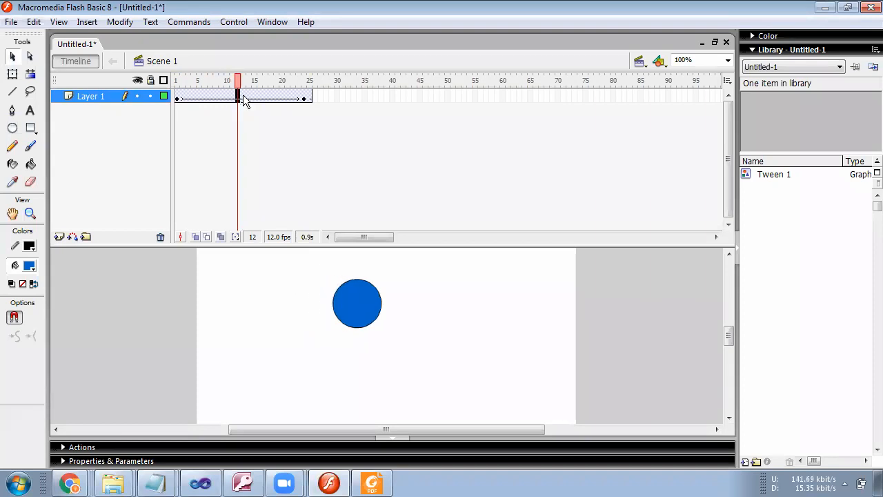
left_click(250, 97)
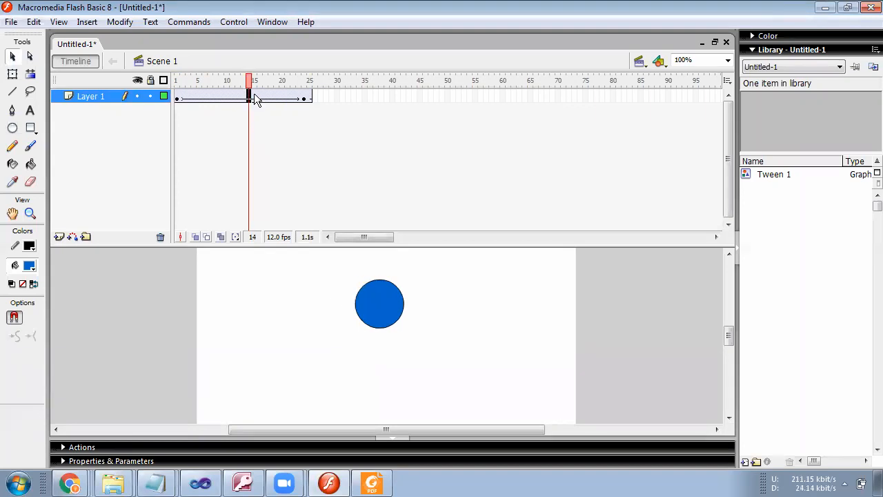
left_click(256, 98)
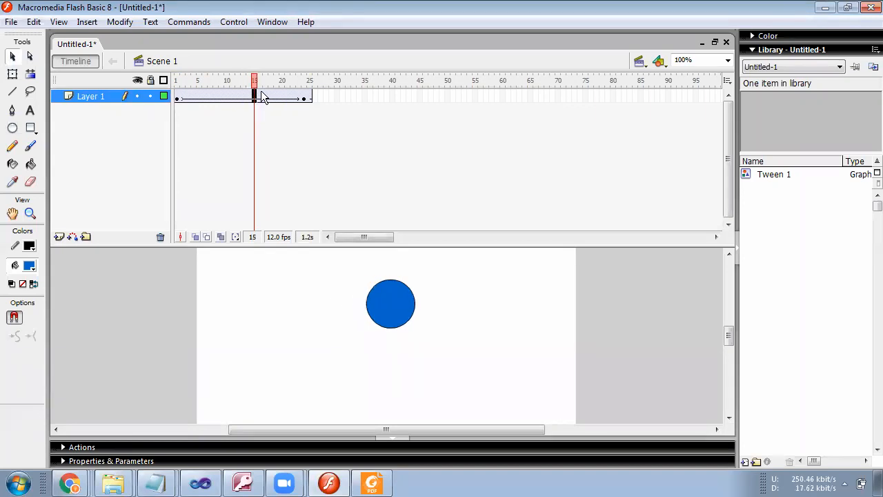
left_click(261, 97)
left_click(266, 98)
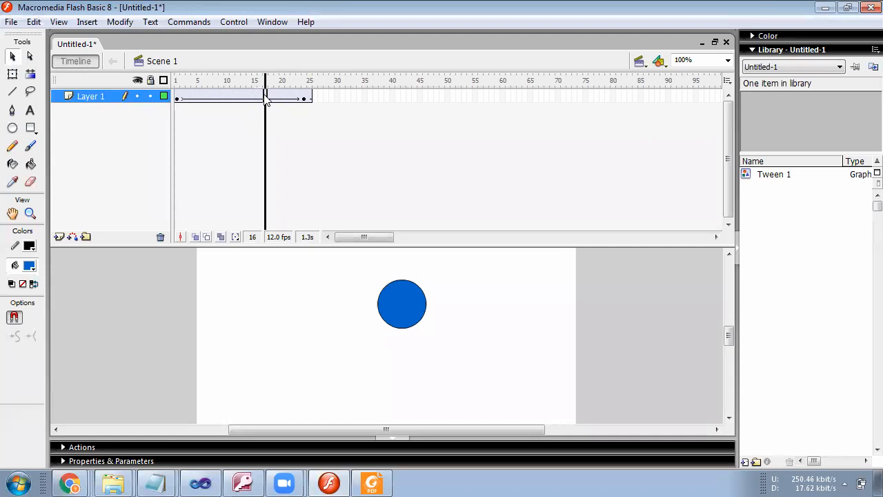
left_click(274, 98)
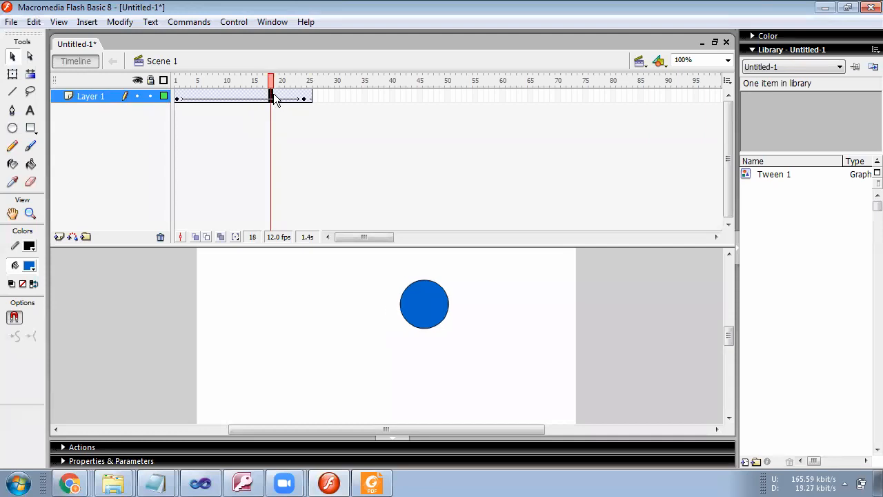
left_click(283, 98)
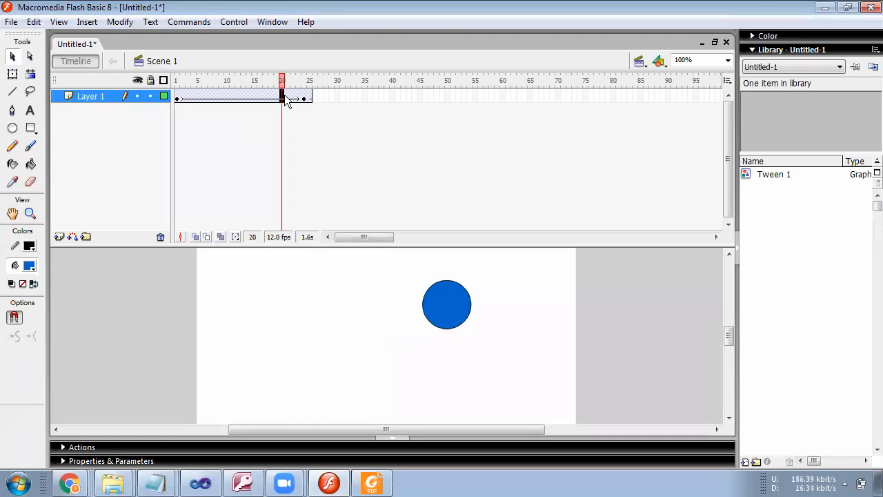
left_click(288, 98)
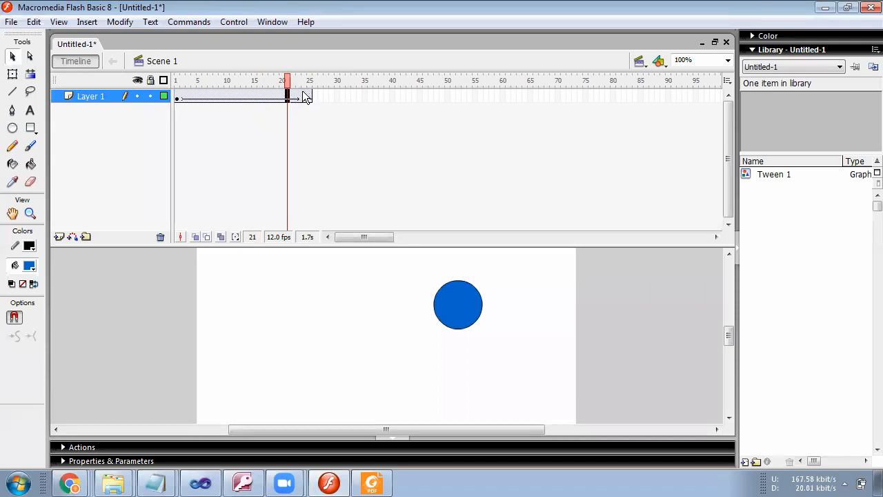
left_click(304, 97)
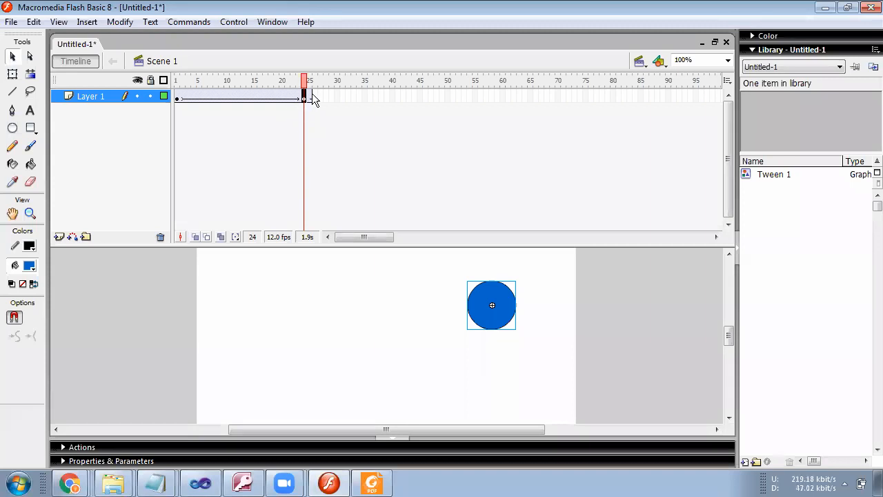
left_click(314, 98)
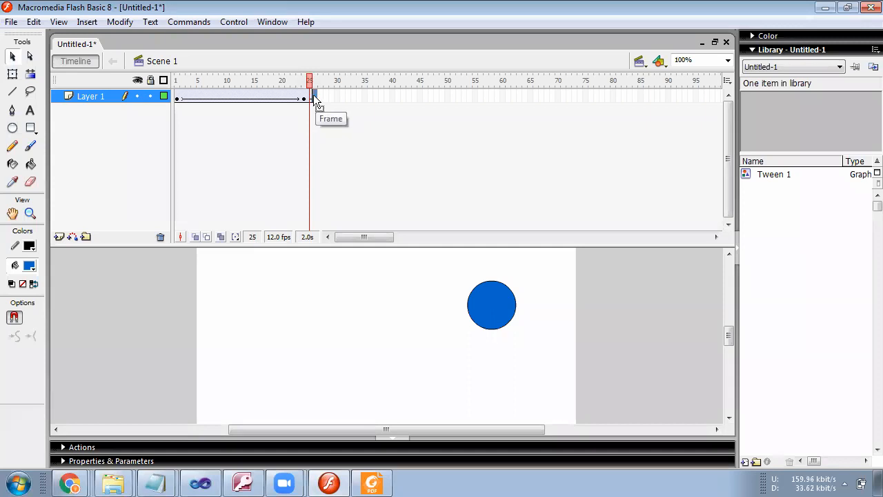
Step: Extend Layer 1 with frames up to frame 51 and insert one more frame at frame 39
left_click(452, 103)
key("F5")
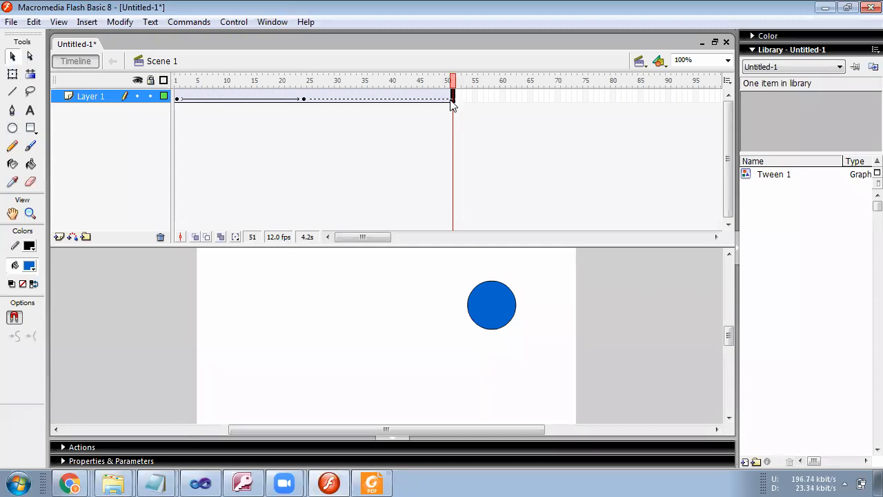
key("super")
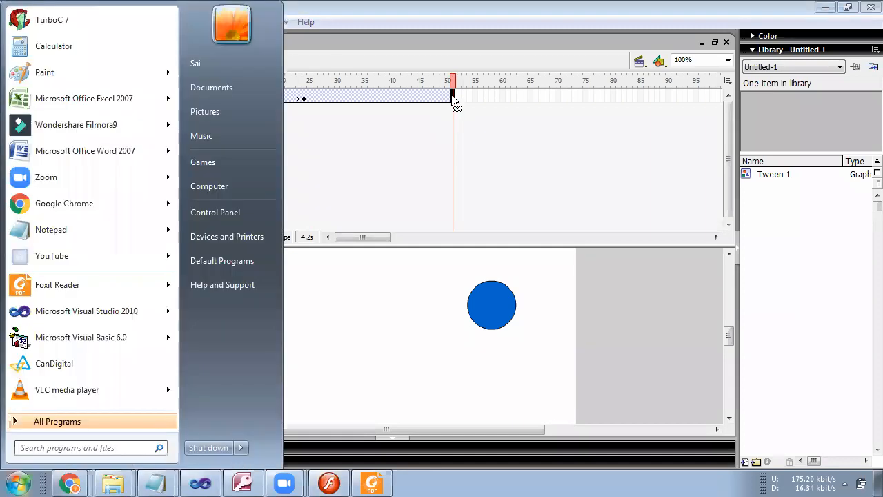
key("Escape")
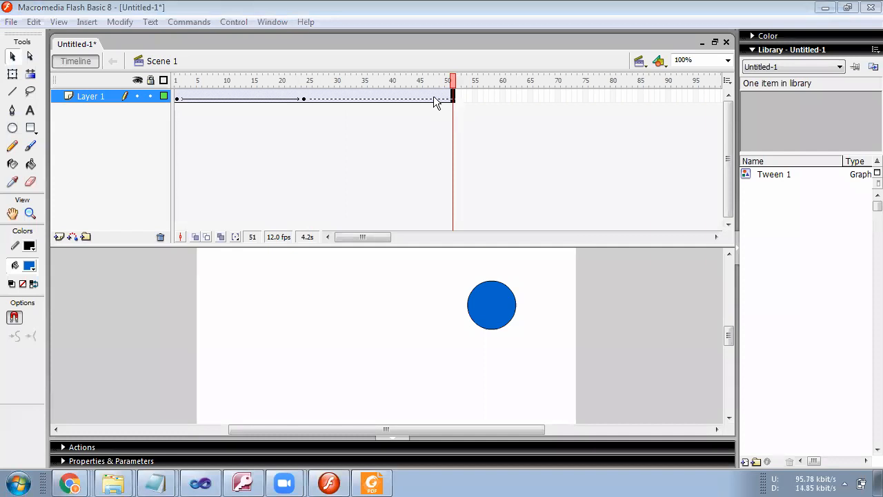
right_click(434, 97)
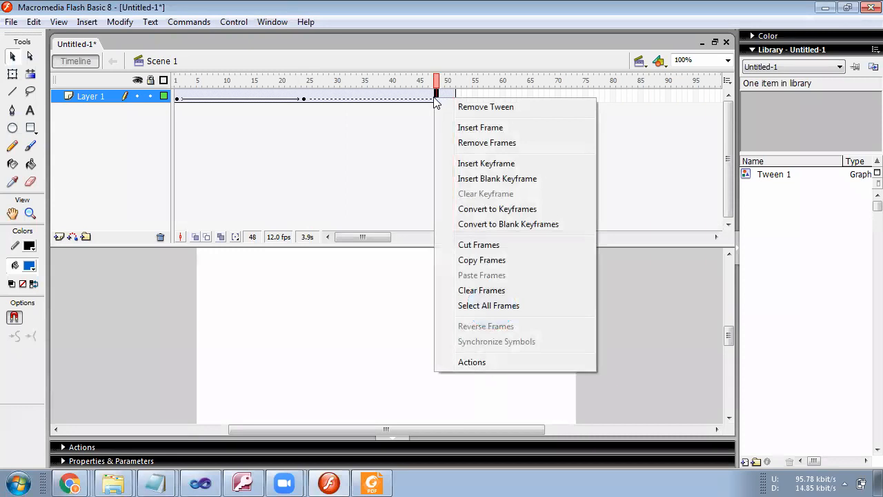
right_click(387, 97)
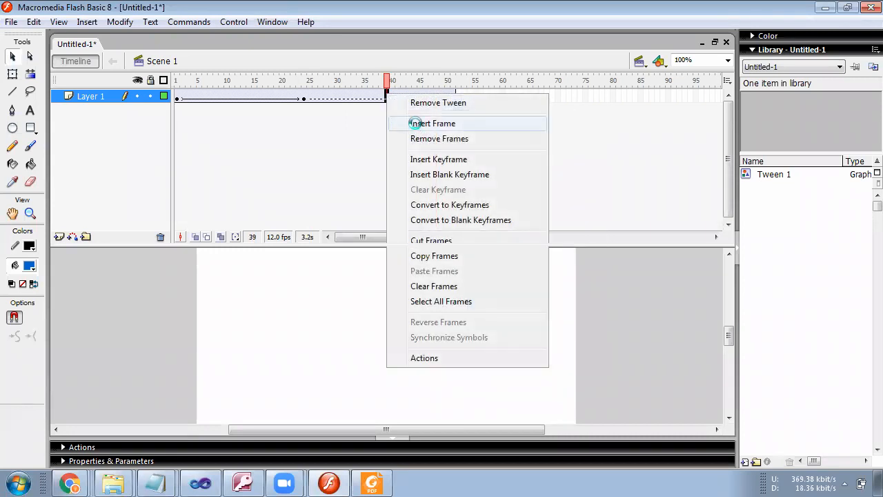
left_click(416, 122)
Step: Convert frame 51 of Layer 1 to a keyframe and move the blue circle there down to the lower left of the stage
right_click(455, 96)
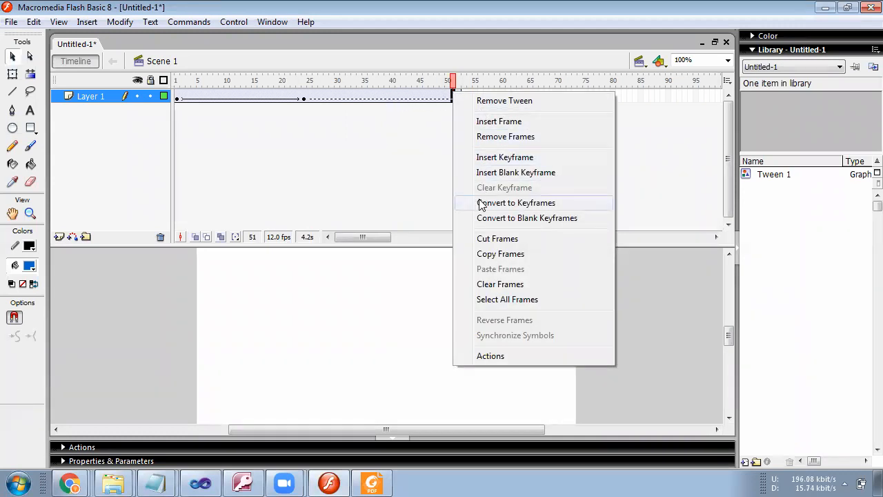
left_click(516, 203)
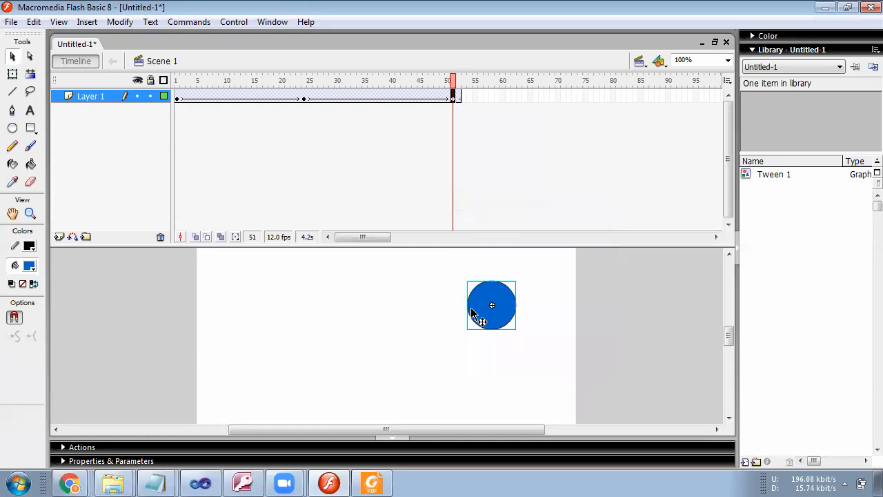
left_click_drag(476, 313, 297, 392)
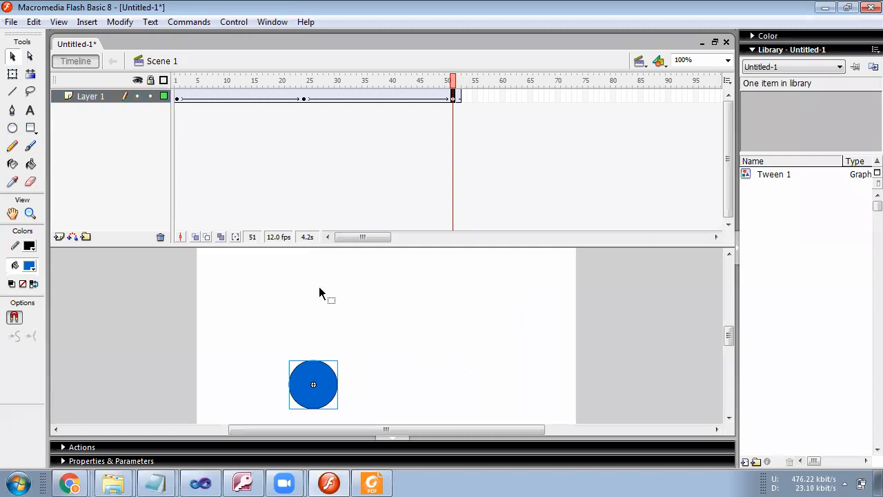
Step: Play the extended timeline animation to check the circle's movement through both tween segments
left_click(233, 21)
left_click(249, 38)
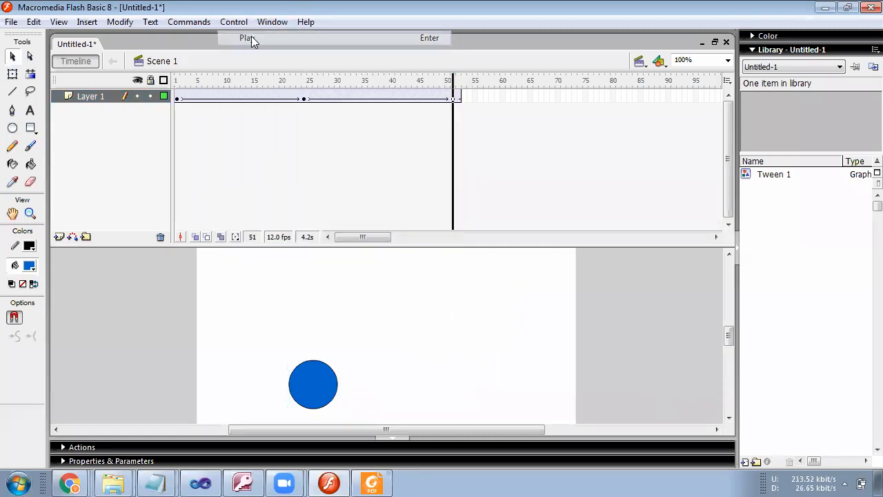
left_click(240, 28)
left_click(246, 35)
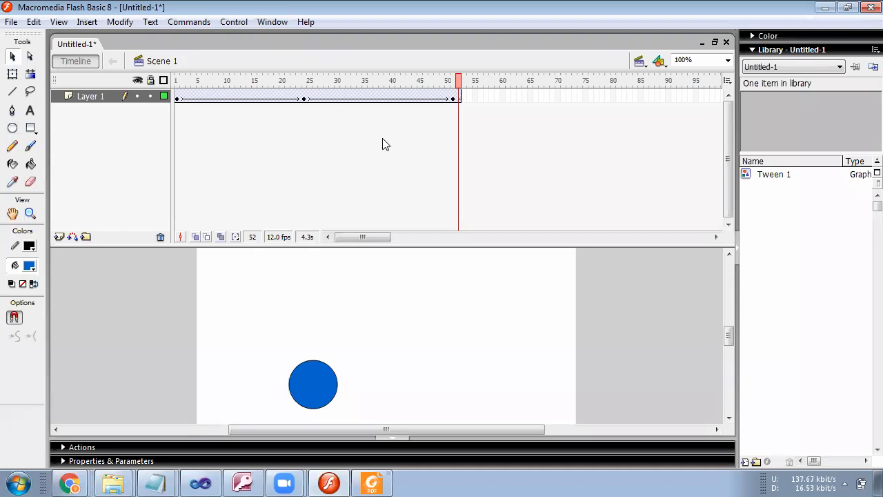
Step: Test the movie in the preview player to watch the two-part motion, and close the preview
left_click(235, 21)
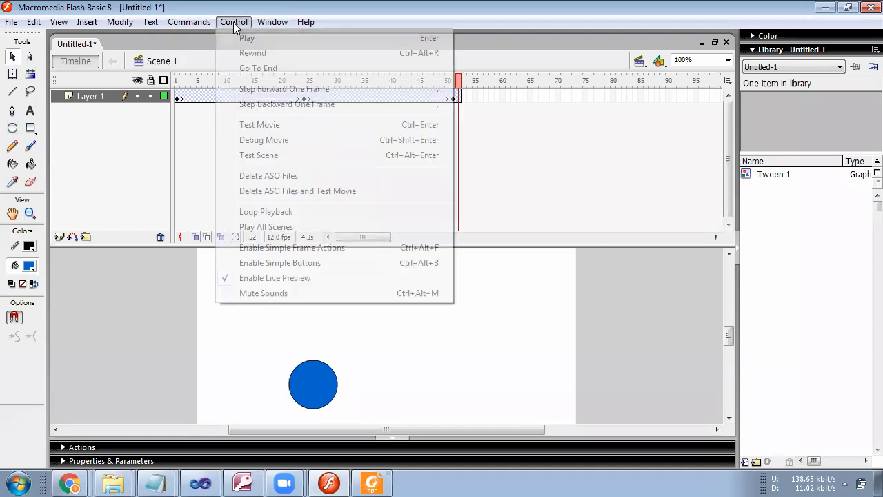
left_click(261, 127)
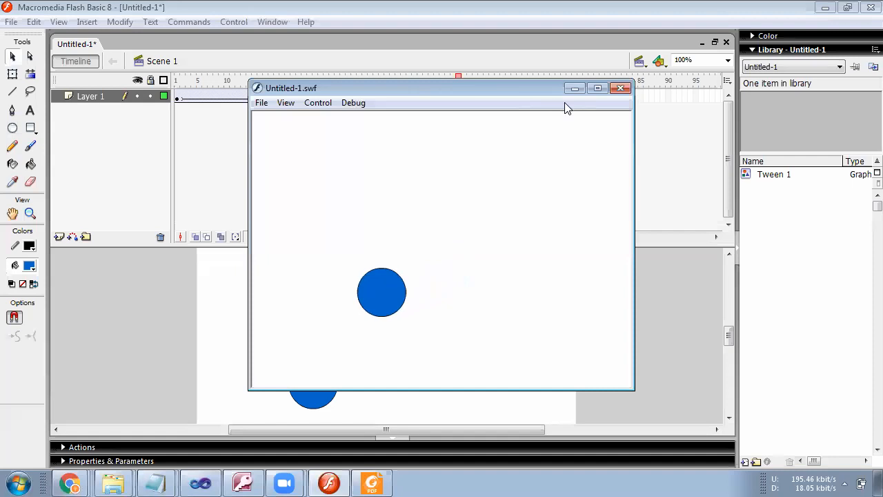
left_click(621, 89)
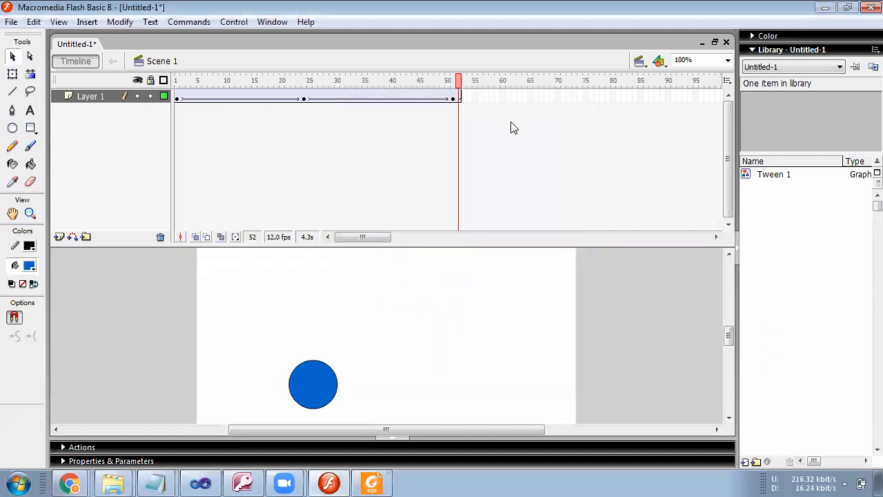
left_click(82, 121)
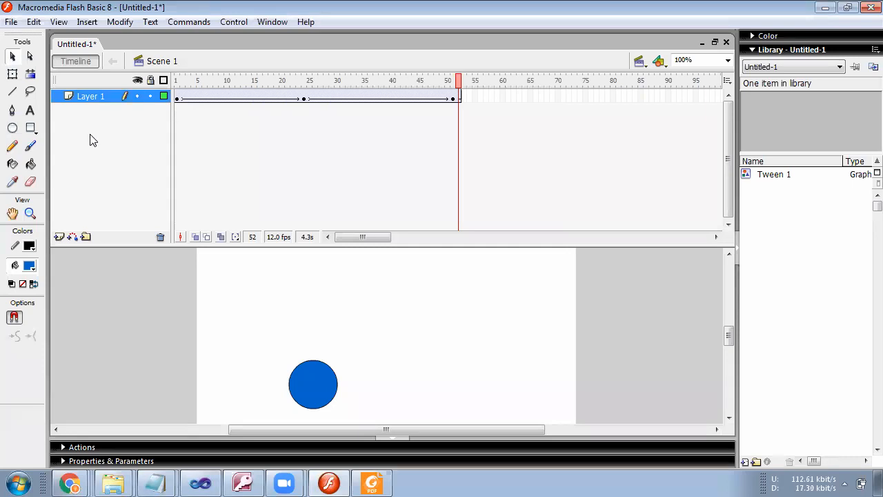
left_click(85, 25)
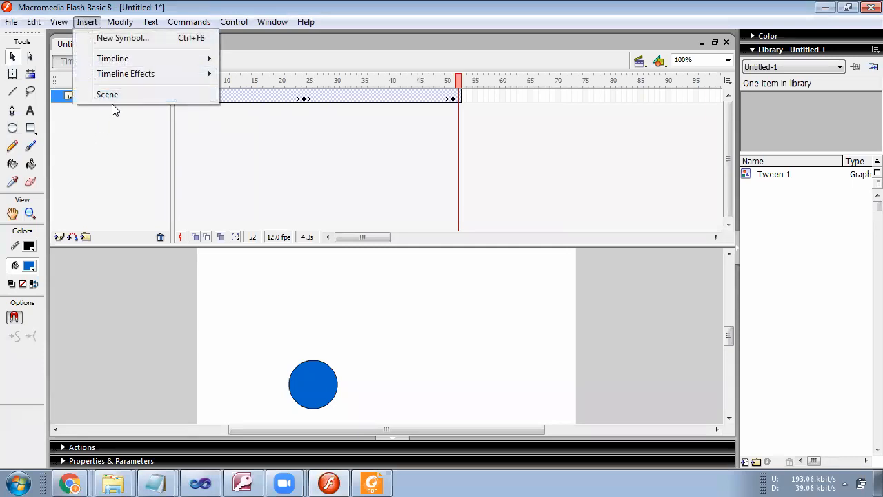
left_click(94, 130)
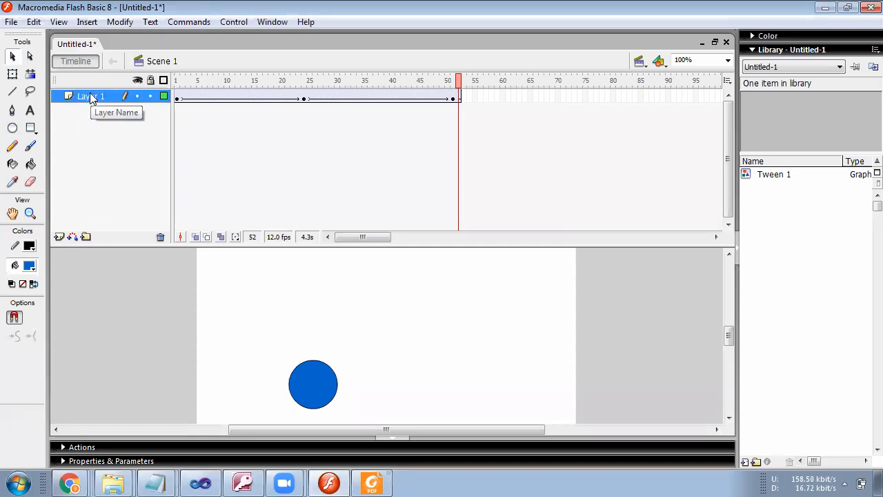